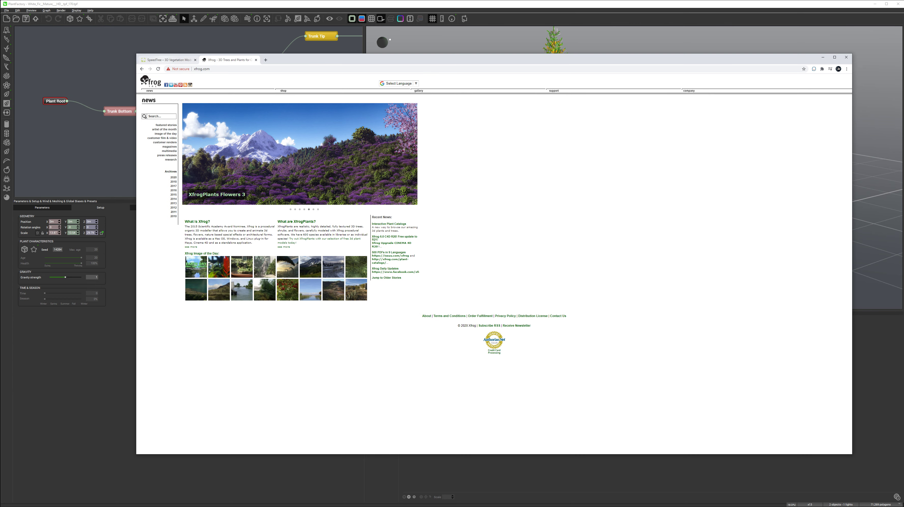
- Show the SpeedTree store tab in Chrome, then go back to VUE
{"action": "left_click", "coordinate": [167, 60]}
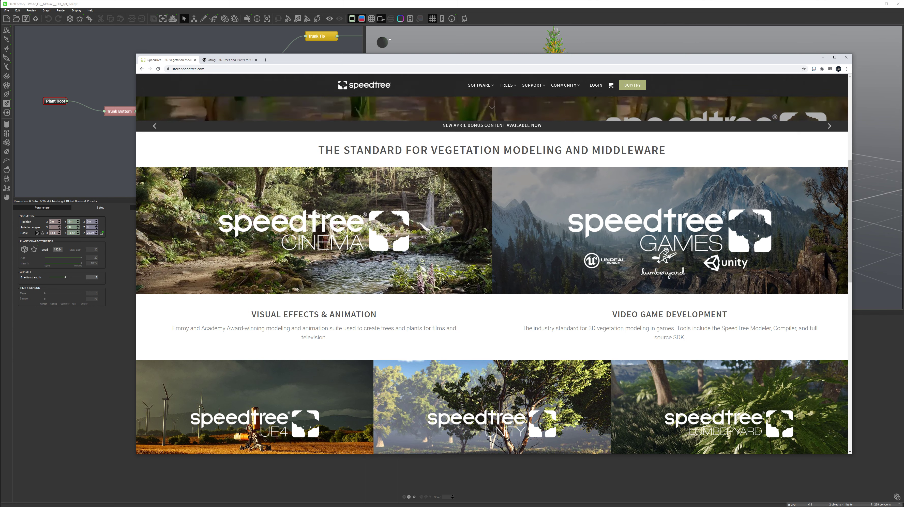
{"action": "key", "text": "alt+Tab"}
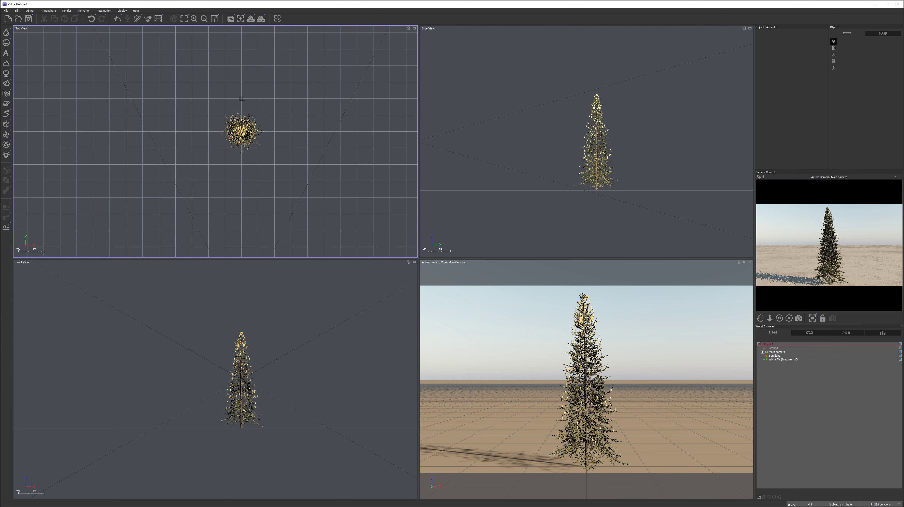
- Select the White Fir and drag its wind gizmo in Top view to bend it sideways
{"action": "left_click", "coordinate": [242, 132]}
{"action": "mouse_move", "coordinate": [212, 132]}
{"action": "left_mouse_down"}
{"action": "mouse_move", "coordinate": [217, 115]}
{"action": "mouse_move", "coordinate": [265, 132]}
{"action": "left_mouse_up"}
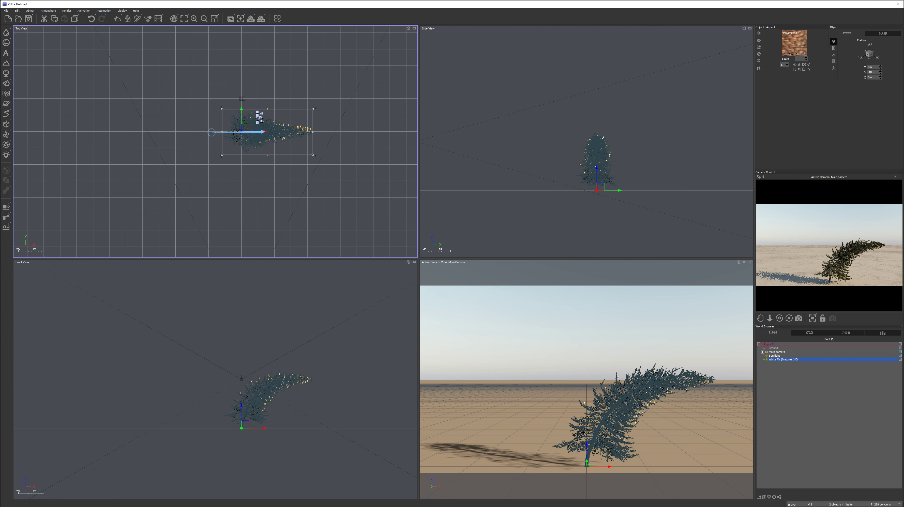
{"action": "left_click", "coordinate": [48, 11]}
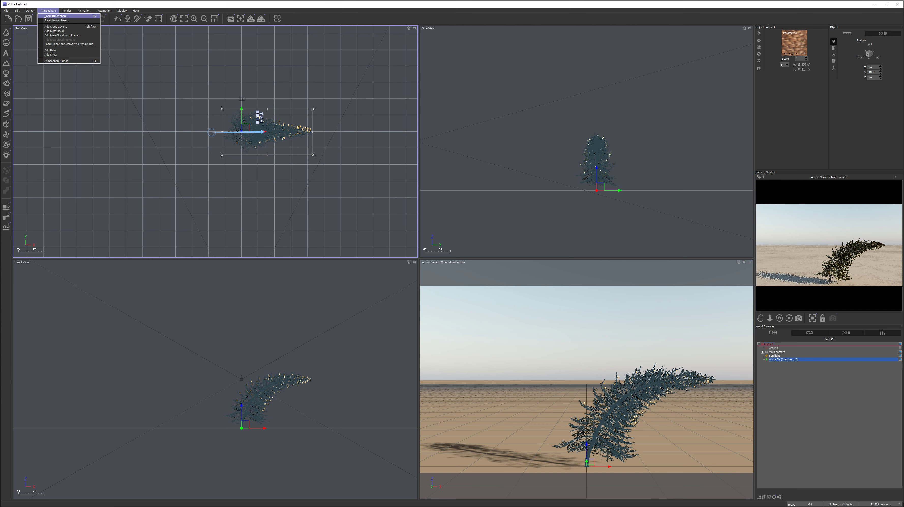
{"action": "left_click", "coordinate": [56, 61]}
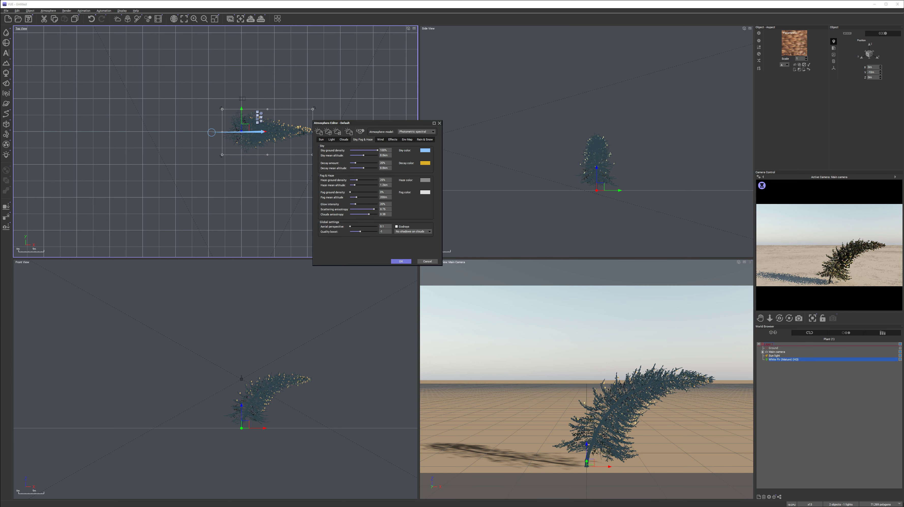
{"action": "left_click", "coordinate": [380, 140]}
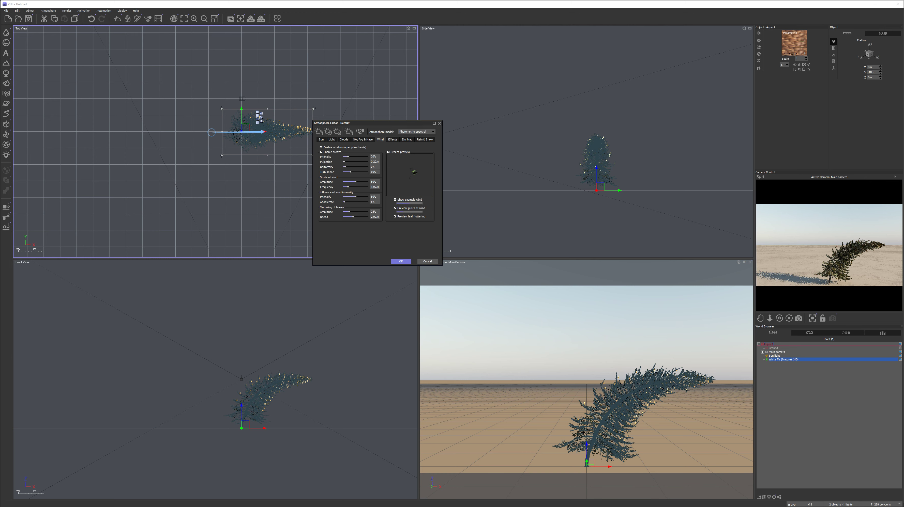
{"action": "left_click", "coordinate": [440, 123]}
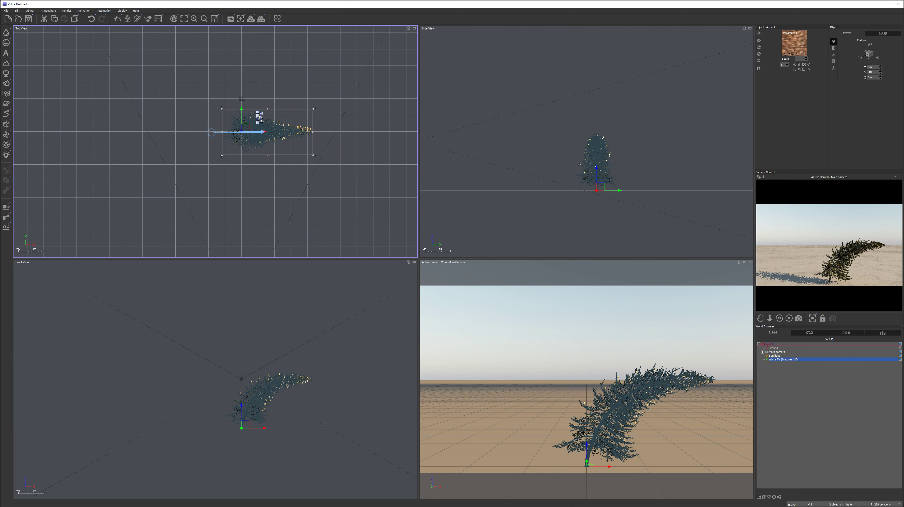
- Browse the Bushes and Grasses - Plants library categories, then bring Chrome's SpeedTree page forward
{"action": "left_click", "coordinate": [6, 73]}
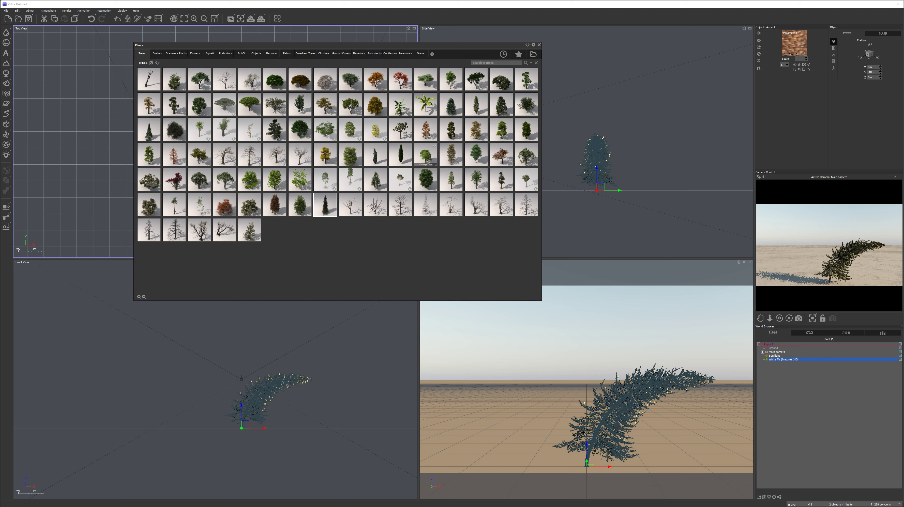
{"action": "left_click", "coordinate": [157, 54]}
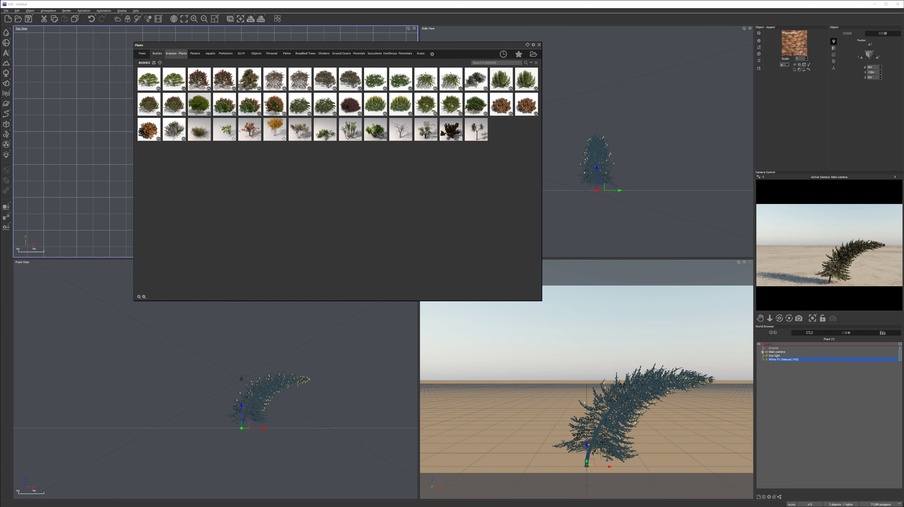
{"action": "left_click", "coordinate": [176, 53]}
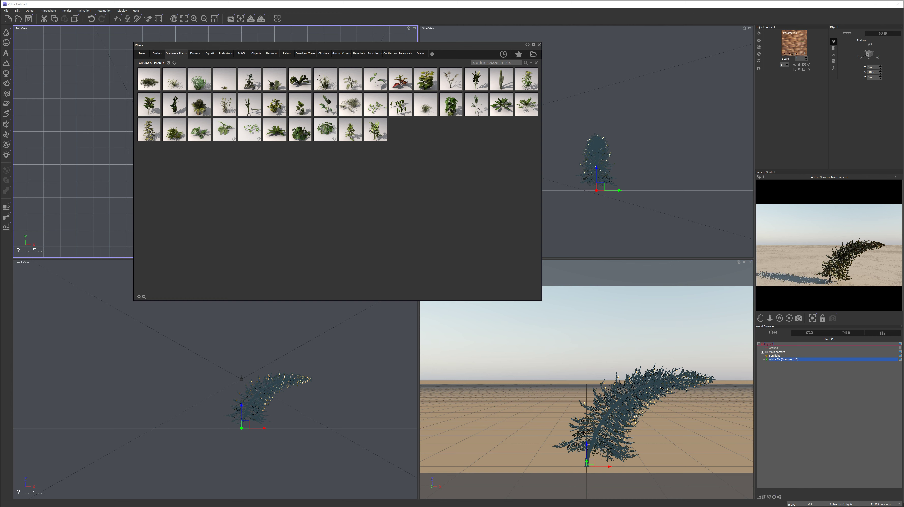
{"action": "key", "text": "alt+Tab"}
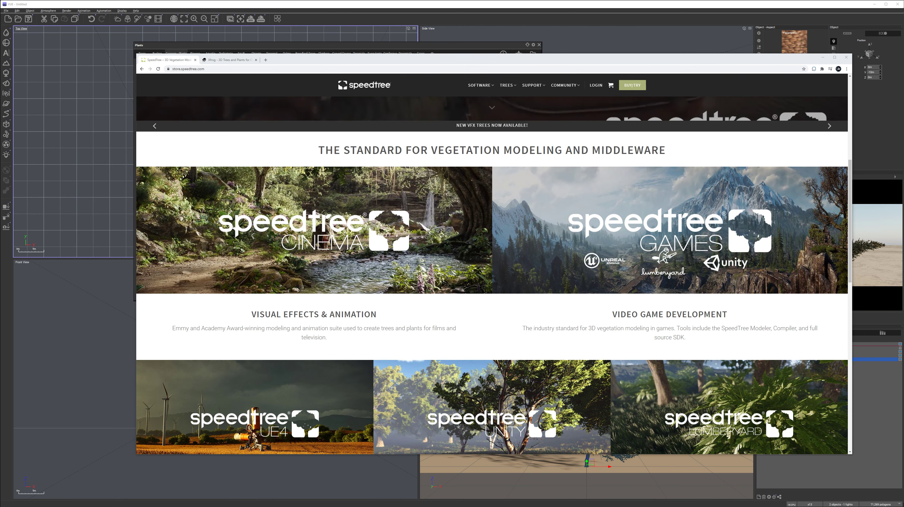
- Look over the Xfrog site tab in Chrome, then return to VUE's plant library
{"action": "key", "text": "ctrl+Tab"}
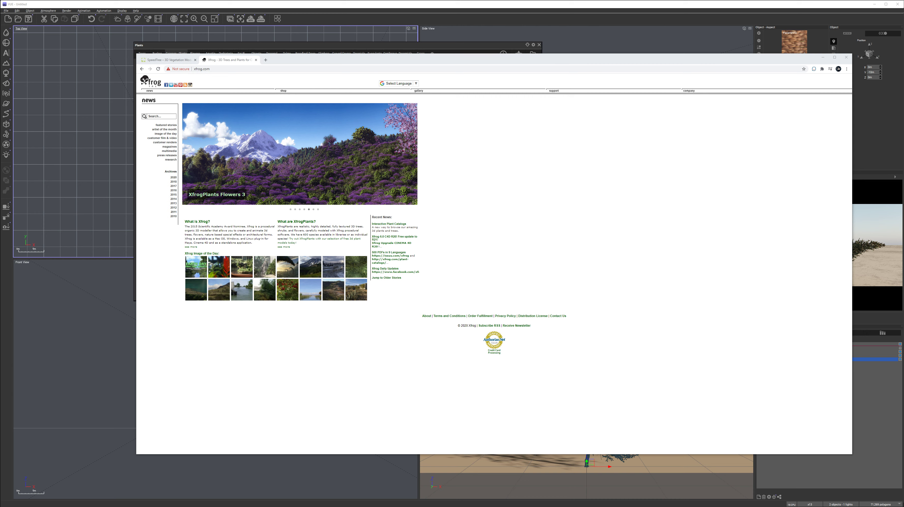
{"action": "key", "text": "alt+Tab"}
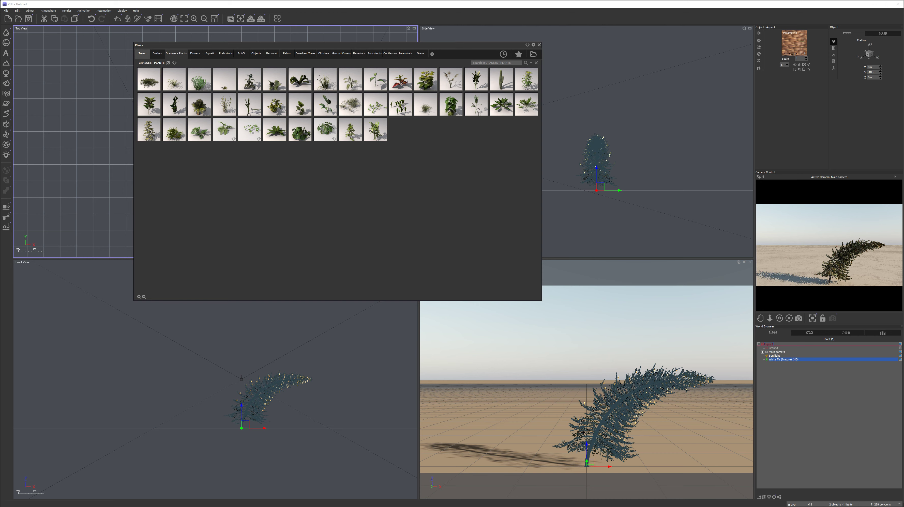
- Move the fir left and add a second White Fir from the Trees library beside it
{"action": "left_click", "coordinate": [142, 54]}
{"action": "left_click_drag", "start_coordinate": [249, 45], "coordinate": [448, 94]}
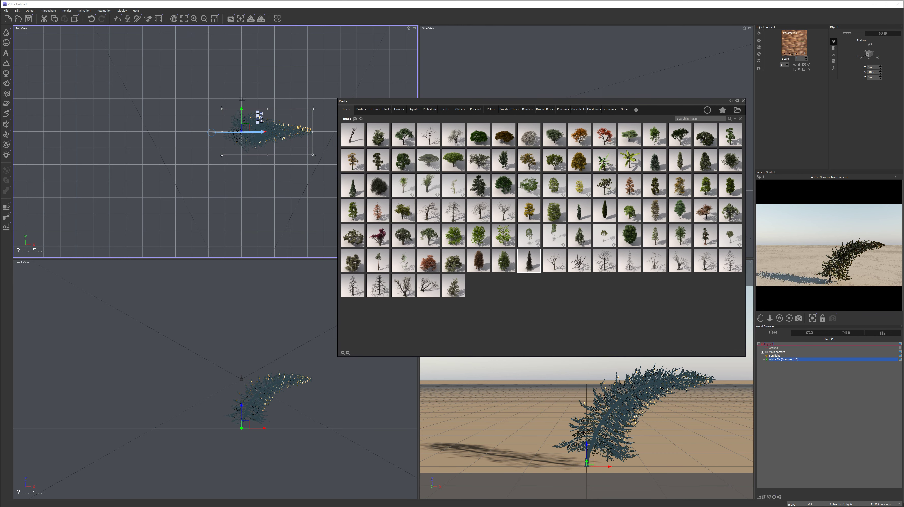
{"action": "left_click_drag", "start_coordinate": [258, 132], "coordinate": [234, 131]}
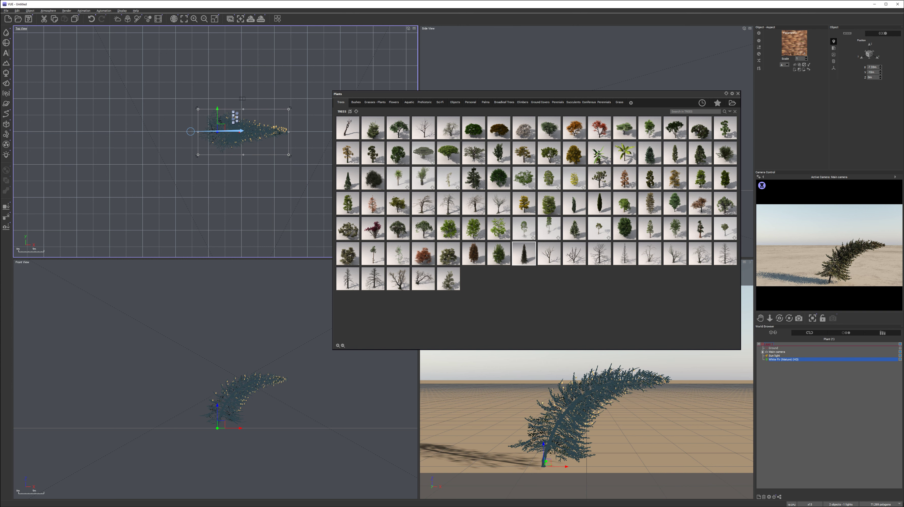
{"action": "double_click", "coordinate": [524, 254]}
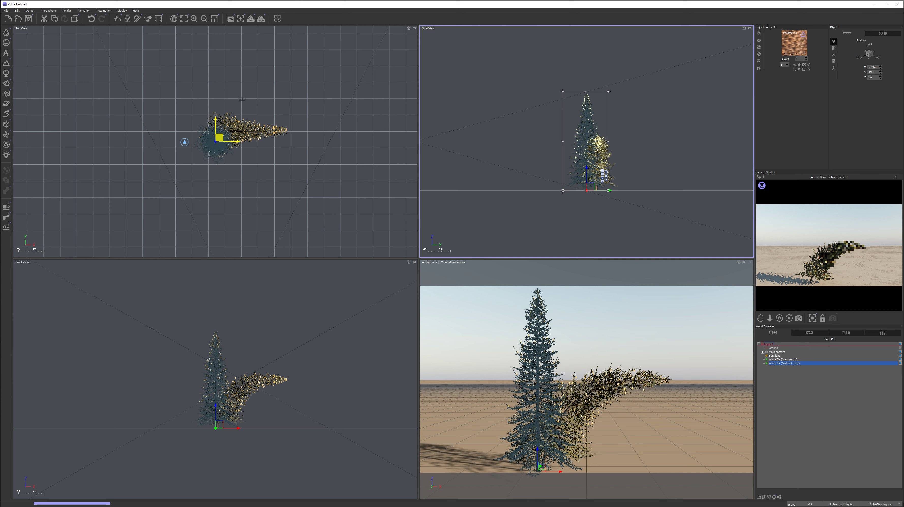
{"action": "left_click_drag", "start_coordinate": [223, 99], "coordinate": [288, 92]}
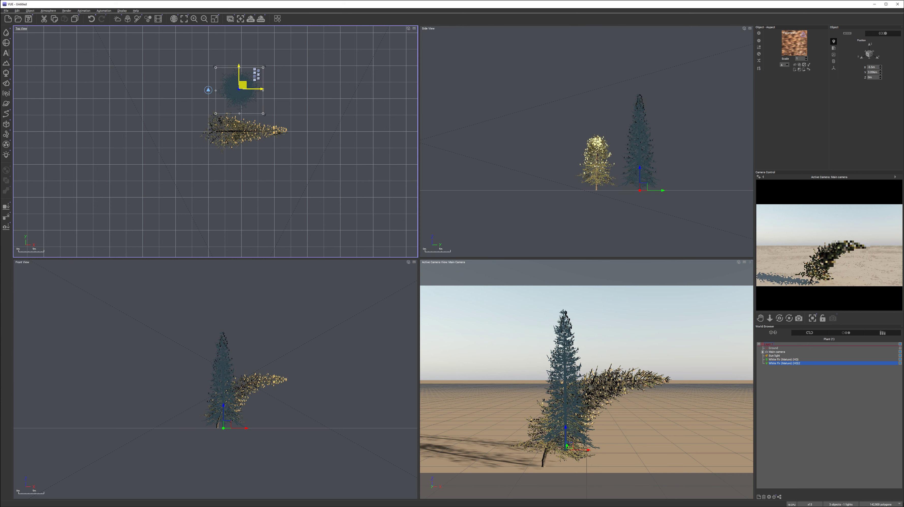
- Undo the first fir's wind bend, line it up, and move the second fir closer
{"action": "left_click", "coordinate": [227, 133]}
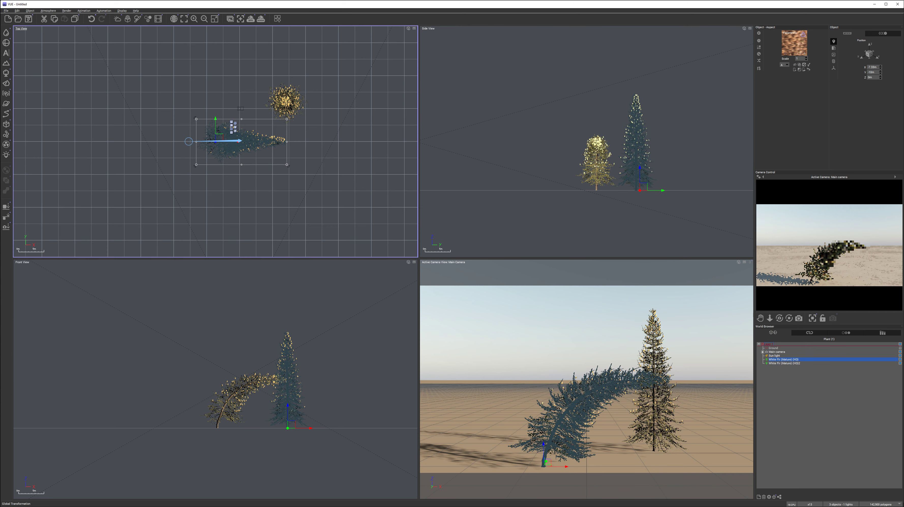
{"action": "key", "text": "ctrl+z"}
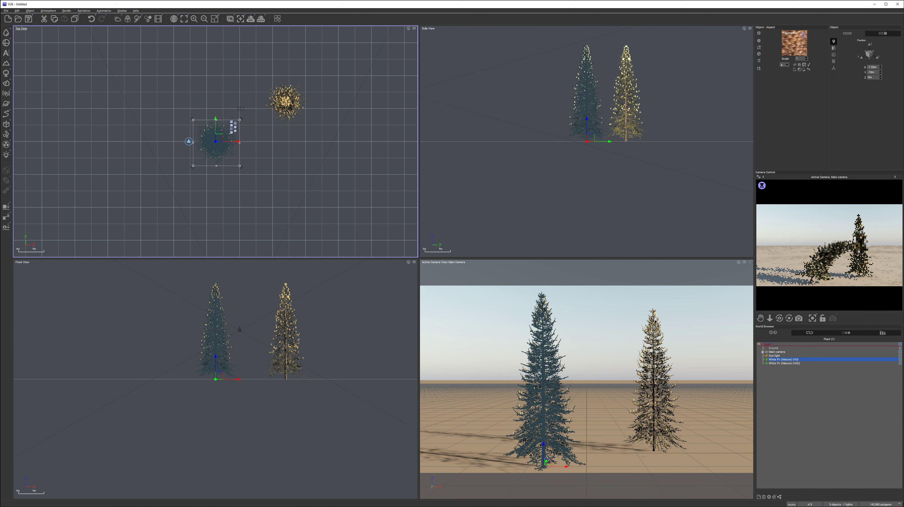
{"action": "mouse_move", "coordinate": [216, 128]}
{"action": "left_mouse_down"}
{"action": "mouse_move", "coordinate": [215, 93]}
{"action": "mouse_move", "coordinate": [170, 105]}
{"action": "left_mouse_up"}
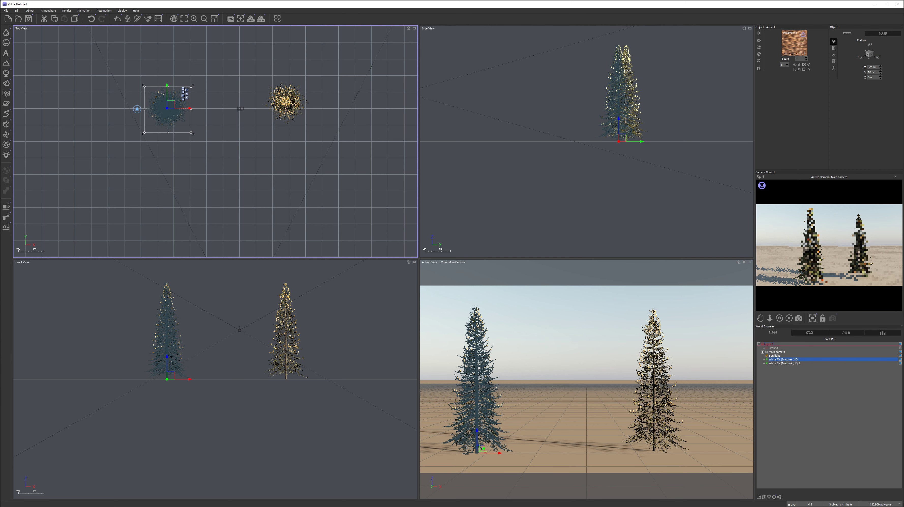
{"action": "left_click", "coordinate": [286, 103]}
{"action": "left_click_drag", "start_coordinate": [286, 103], "coordinate": [227, 105]}
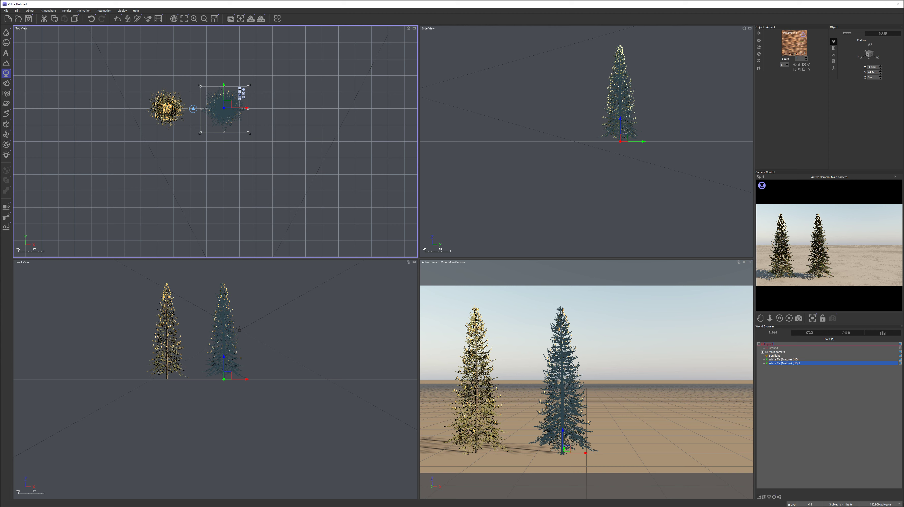
{"action": "left_click", "coordinate": [6, 73]}
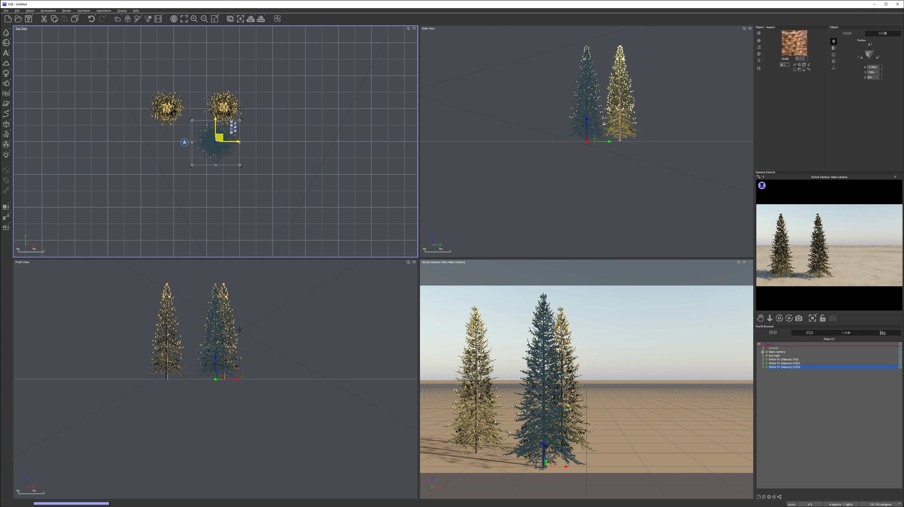
- Drag the third White Fir to the right so three firs stand in a row
{"action": "left_click_drag", "start_coordinate": [219, 138], "coordinate": [282, 105]}
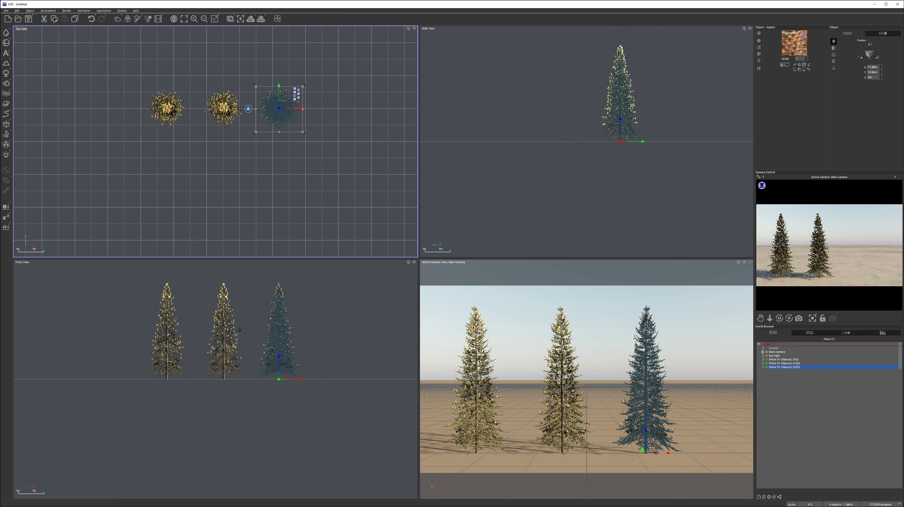
{"action": "right_click", "coordinate": [799, 230]}
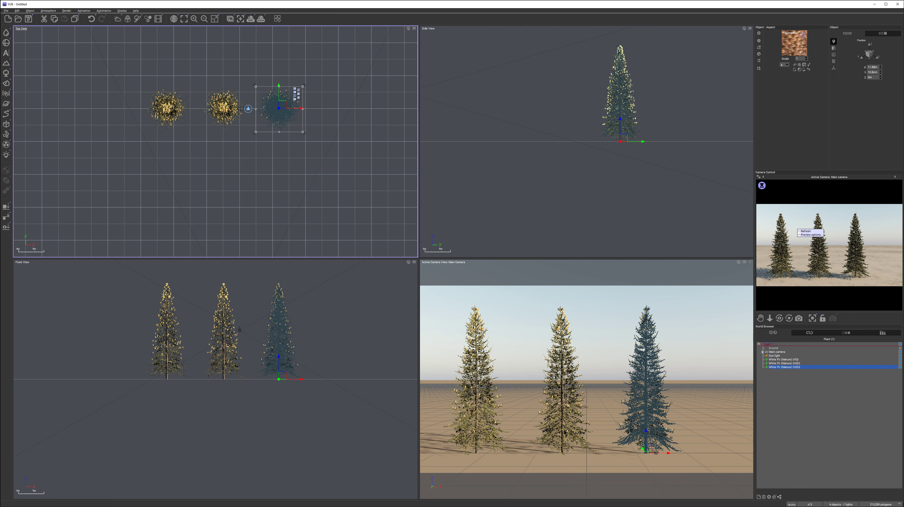
{"action": "key", "text": "Escape"}
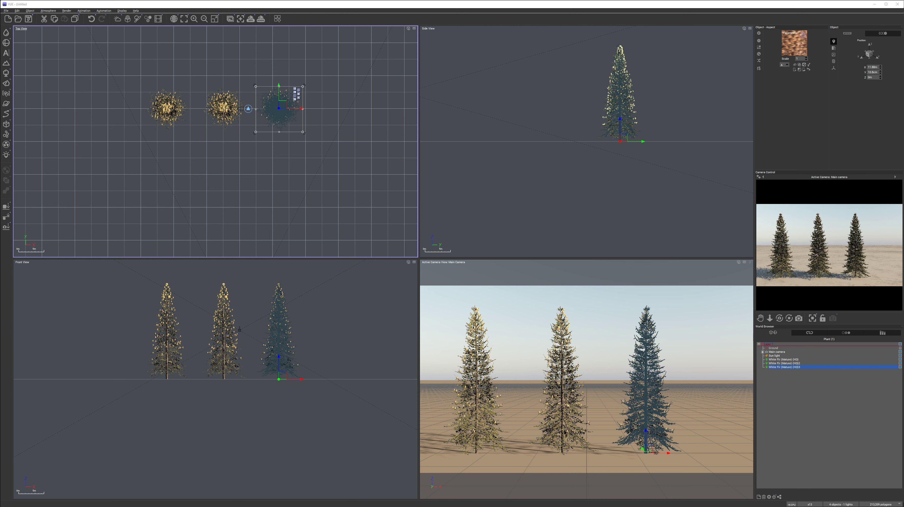
- Rotate the right fir, push the middle fir back, and open the right fir's Plant Editor
{"action": "left_click_drag", "start_coordinate": [248, 108], "coordinate": [241, 108]}
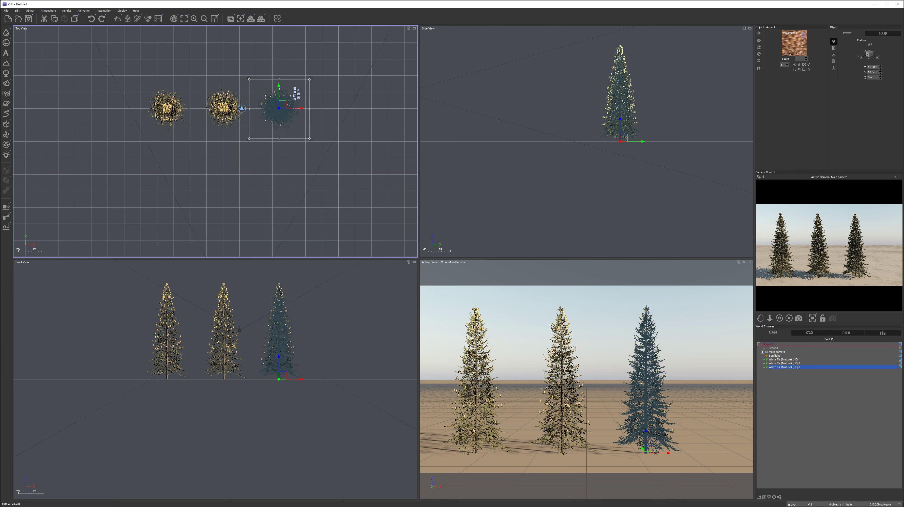
{"action": "left_click", "coordinate": [242, 107]}
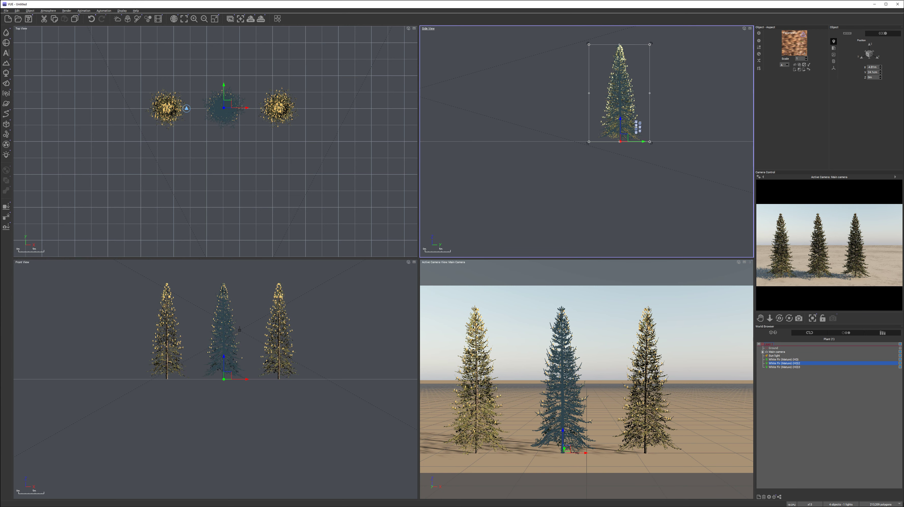
{"action": "left_click_drag", "start_coordinate": [187, 108], "coordinate": [195, 117]}
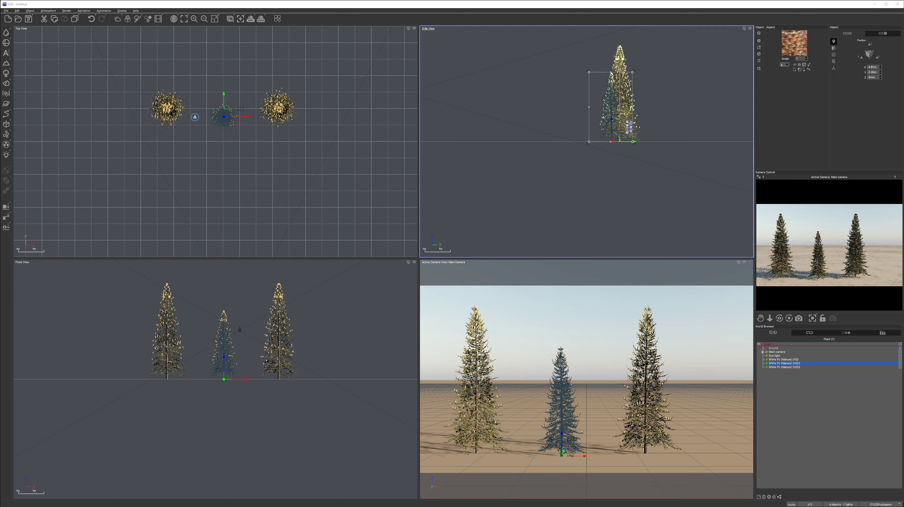
{"action": "left_click", "coordinate": [241, 107]}
{"action": "key", "text": "ctrl+e"}
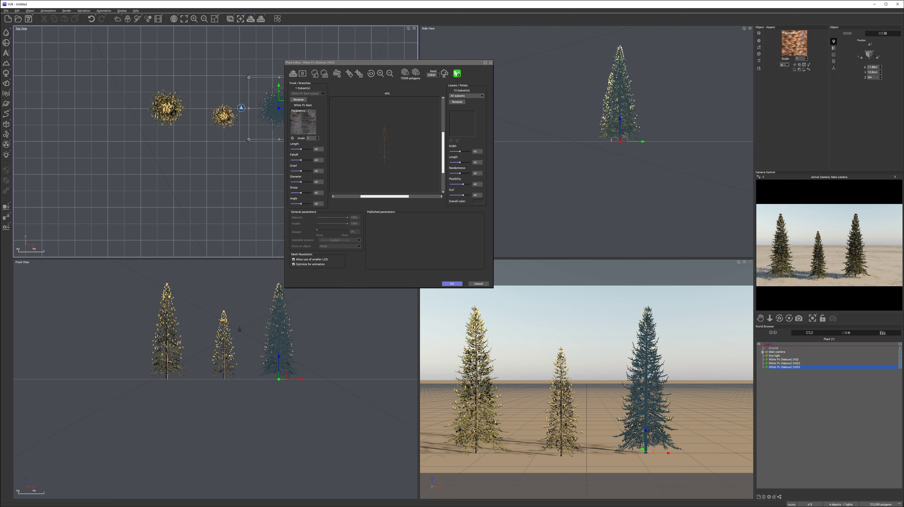
- Reopen the Plant Editor for White Fir (Mature) (HD)3 and raise the branch Droop to +73
{"action": "key", "text": "Return"}
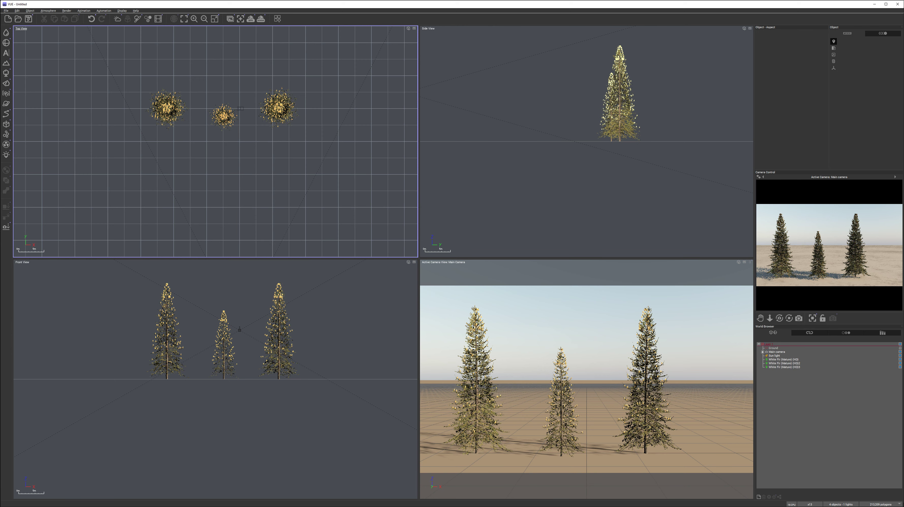
{"action": "key", "text": "ctrl+e"}
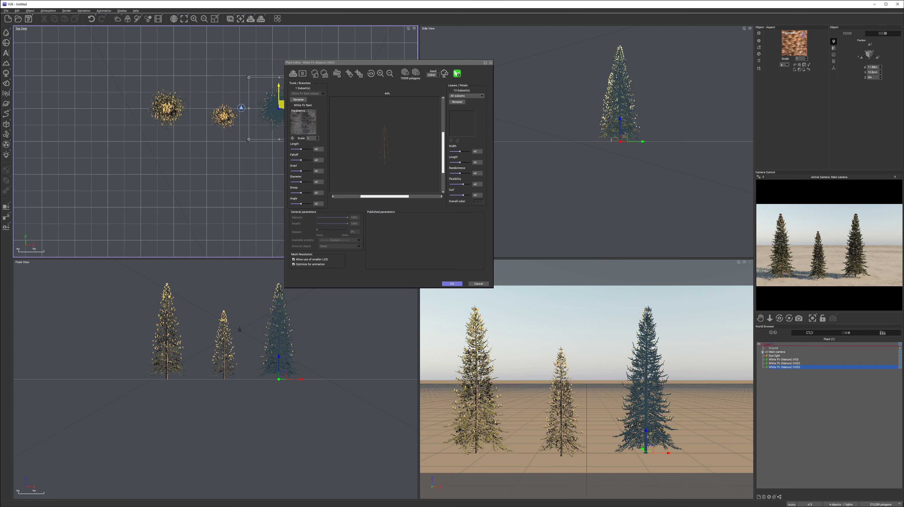
{"action": "mouse_move", "coordinate": [301, 193]}
{"action": "left_mouse_down"}
{"action": "mouse_move", "coordinate": [310, 171]}
{"action": "mouse_move", "coordinate": [295, 182]}
{"action": "left_mouse_up"}
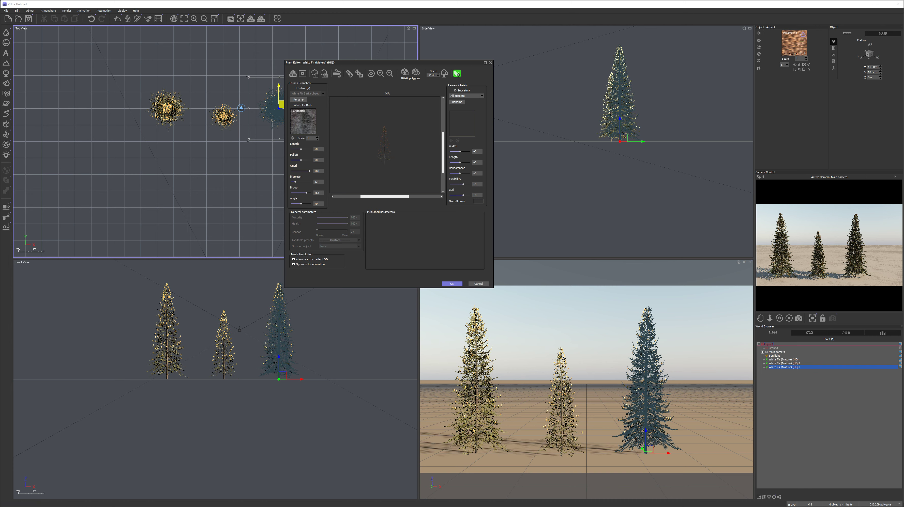
{"action": "left_click_drag", "start_coordinate": [306, 193], "coordinate": [308, 193]}
- Choose the White Fir Needles 1 subset from the Leaves/Petals dropdown
{"action": "left_click", "coordinate": [482, 95]}
{"action": "left_click", "coordinate": [467, 100]}
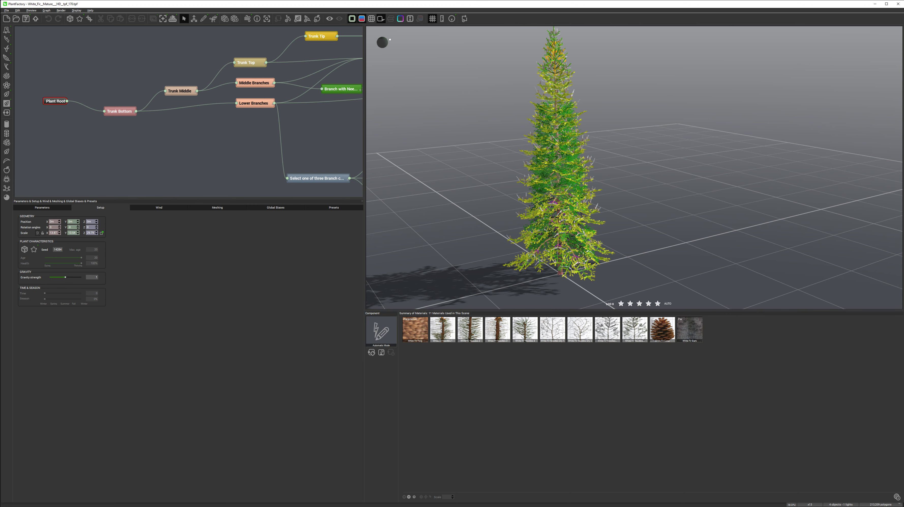
- Widen and heighten the node graph panel, then pan to the Needles, Dry and Whole nodes
{"action": "left_click_drag", "start_coordinate": [364, 164], "coordinate": [428, 163]}
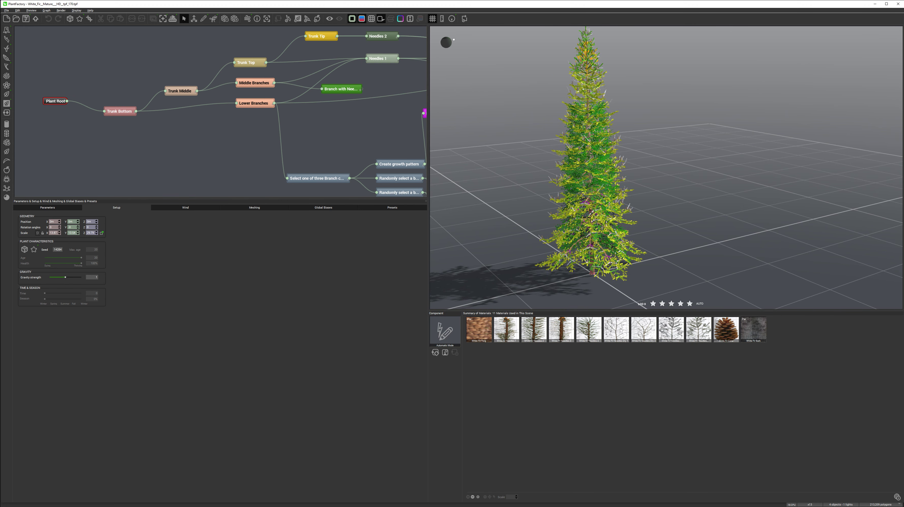
{"action": "left_click_drag", "start_coordinate": [220, 199], "coordinate": [221, 249]}
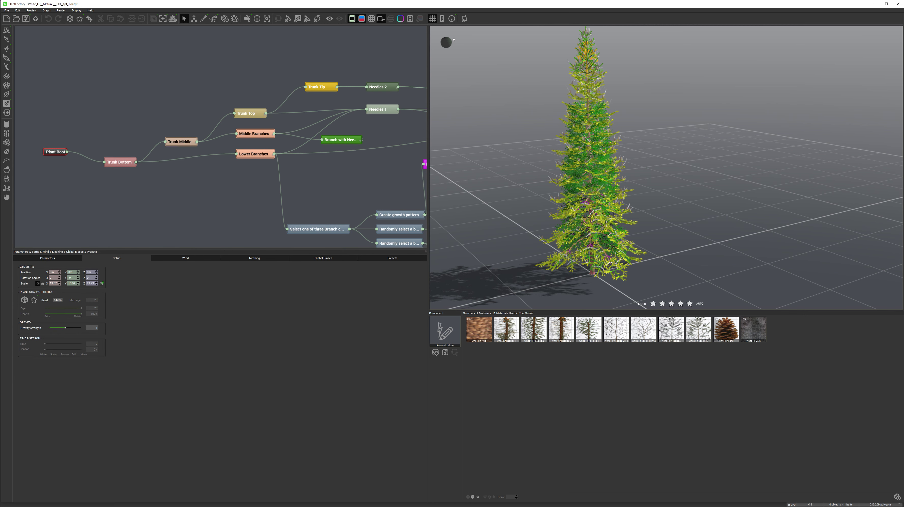
{"action": "middle_click_drag", "start_coordinate": [249, 160], "coordinate": [170, 138]}
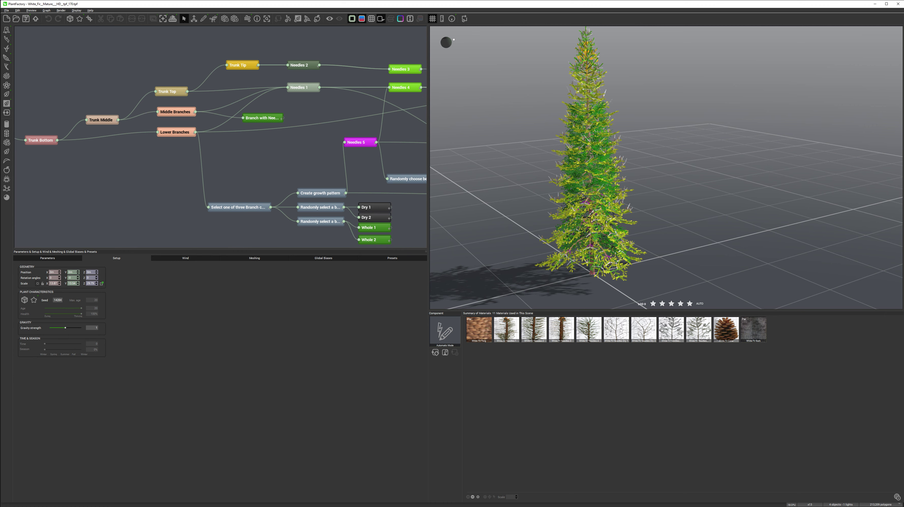
{"action": "mouse_move", "coordinate": [221, 143]}
{"action": "middle_mouse_down"}
{"action": "mouse_move", "coordinate": [190, 141]}
{"action": "mouse_move", "coordinate": [190, 153]}
{"action": "mouse_move", "coordinate": [215, 155]}
{"action": "mouse_move", "coordinate": [186, 141]}
{"action": "mouse_move", "coordinate": [250, 137]}
{"action": "middle_mouse_up"}
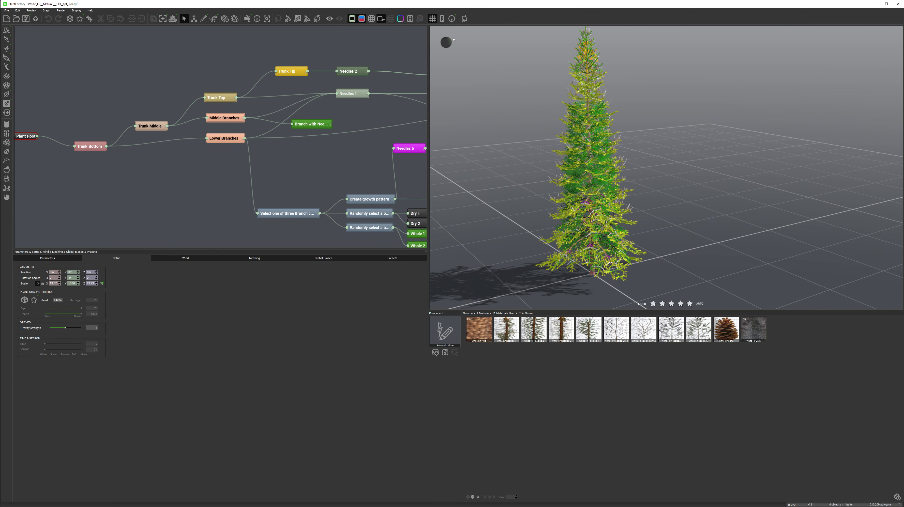
{"action": "mouse_move", "coordinate": [213, 142]}
{"action": "middle_mouse_down"}
{"action": "mouse_move", "coordinate": [168, 142]}
{"action": "mouse_move", "coordinate": [196, 149]}
{"action": "mouse_move", "coordinate": [213, 127]}
{"action": "middle_mouse_up"}
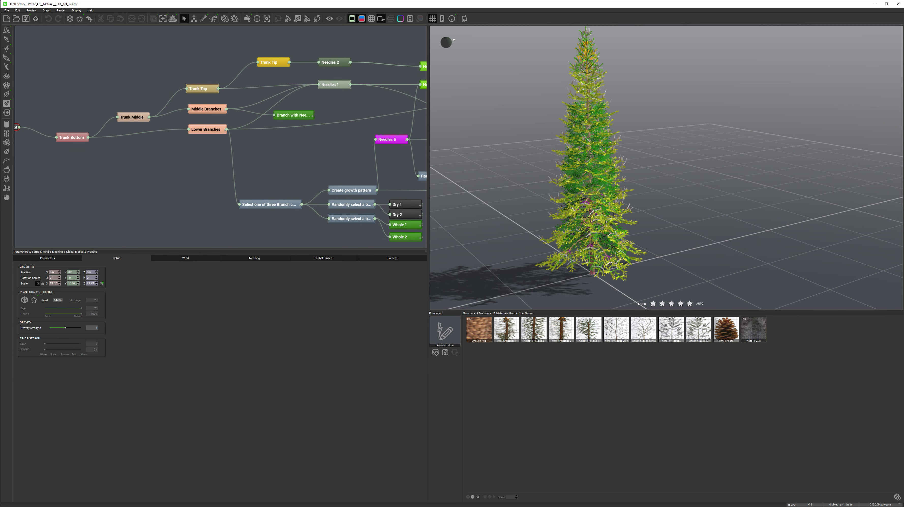